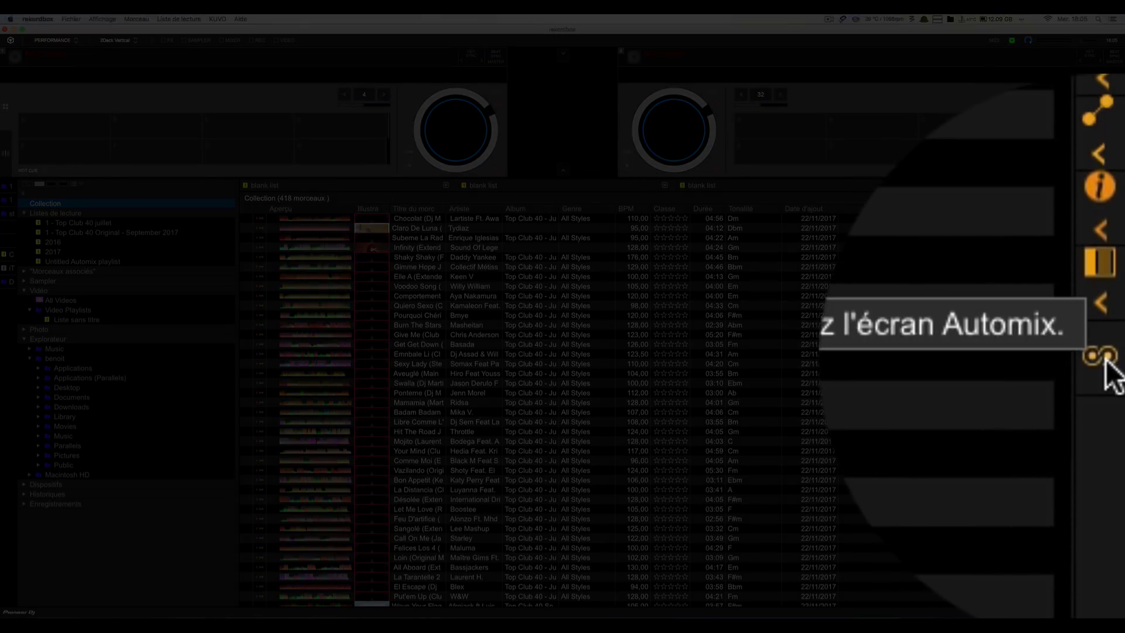
View the empty Automix screen and hide it again.
{"action": "left_click", "coordinate": [1120, 411]}
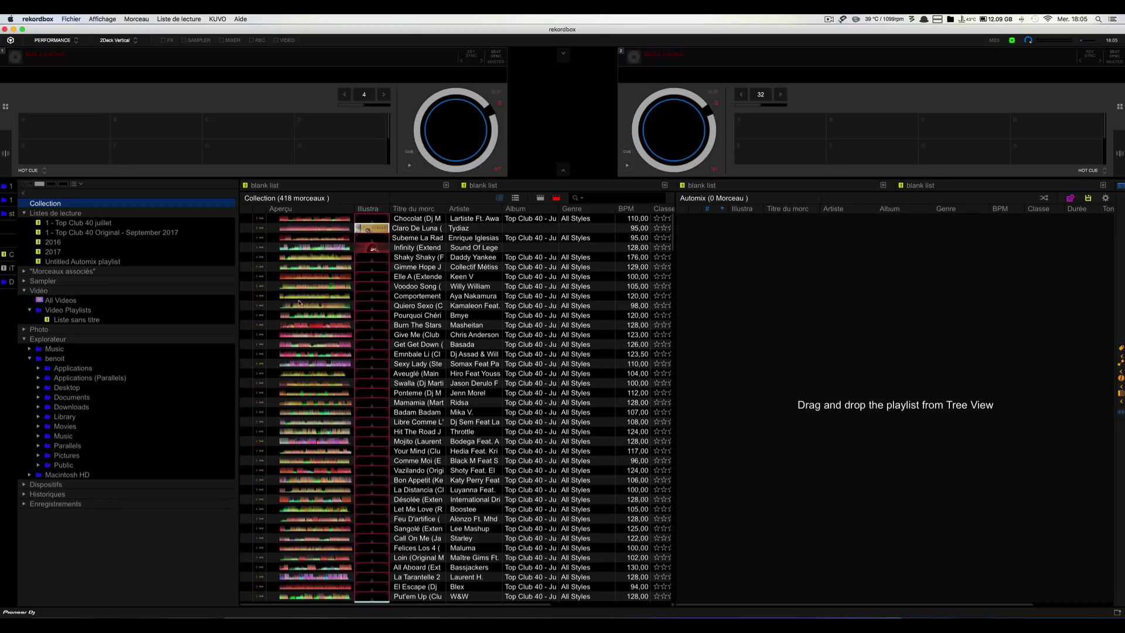
{"action": "left_click", "coordinate": [1120, 415]}
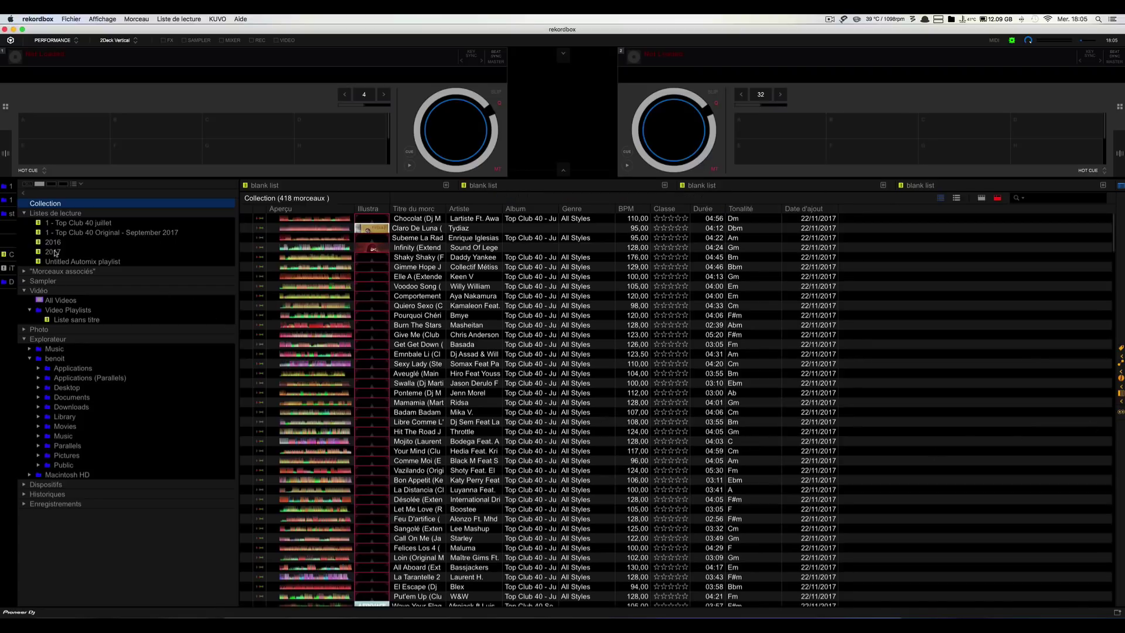
Load Chocolat from the 1 - Top Club 40 juillet playlist onto deck 1 and examine its phrase markers around ENDING 1.
{"action": "left_click", "coordinate": [85, 223]}
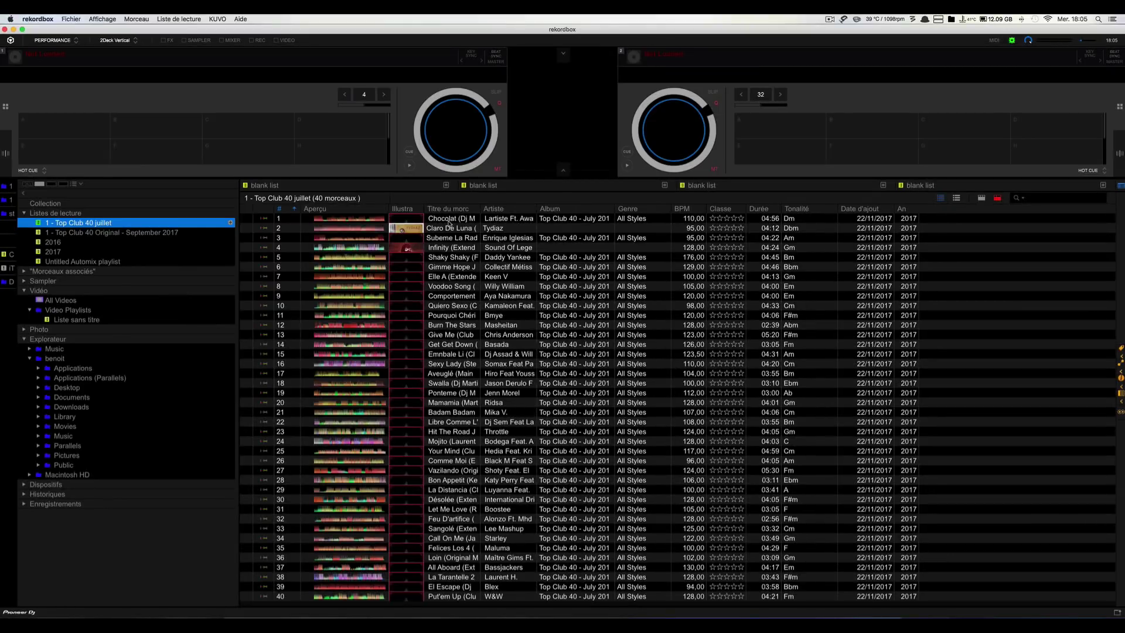
{"action": "left_click_drag", "start_coordinate": [445, 218], "coordinate": [432, 146]}
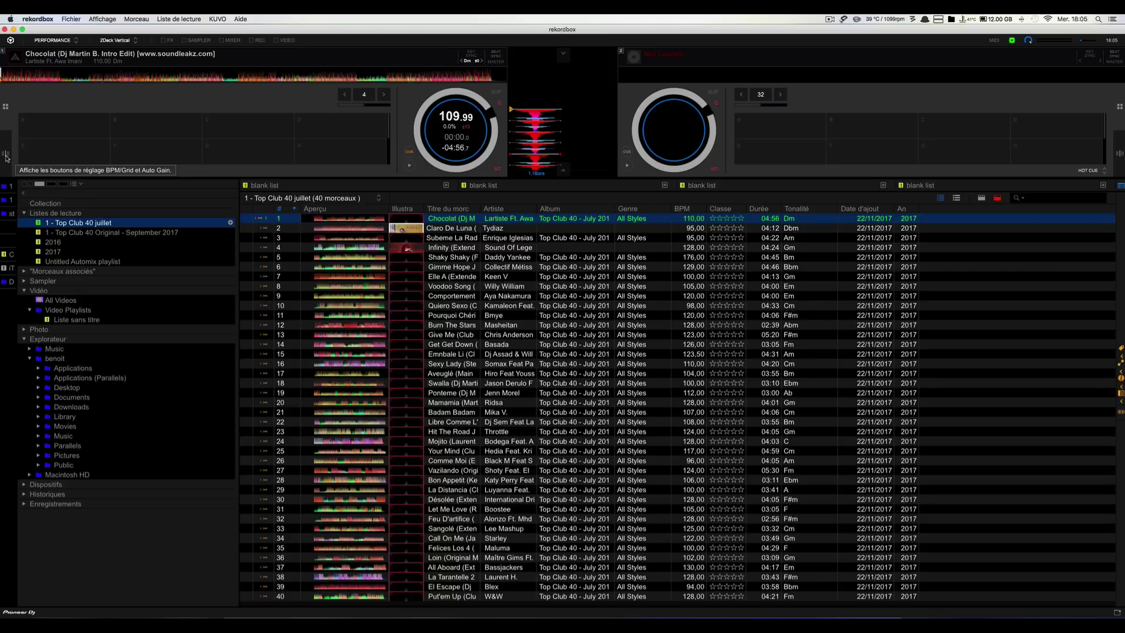
{"action": "left_click", "coordinate": [6, 156]}
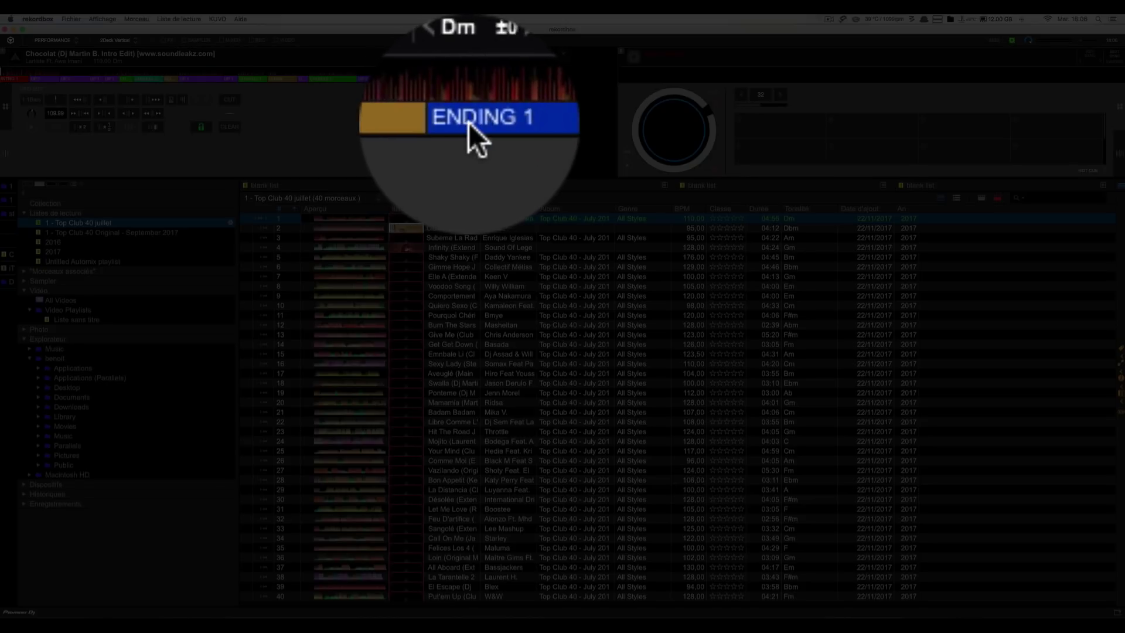
{"action": "left_click", "coordinate": [468, 122]}
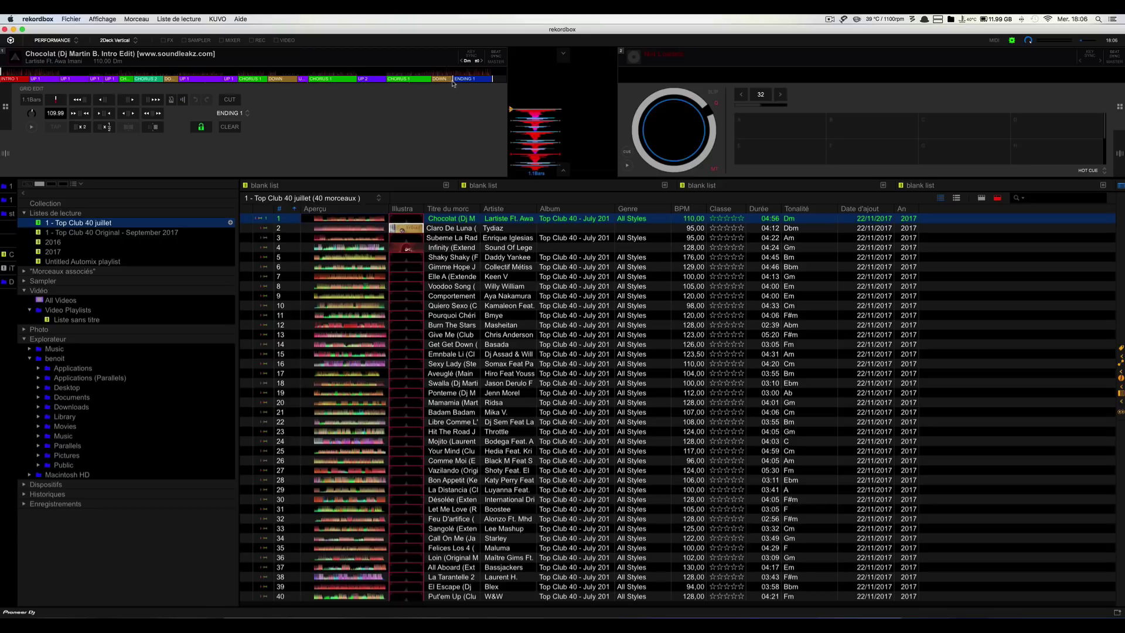
{"action": "left_click_drag", "start_coordinate": [449, 83], "coordinate": [449, 83]}
{"action": "left_click", "coordinate": [5, 109]}
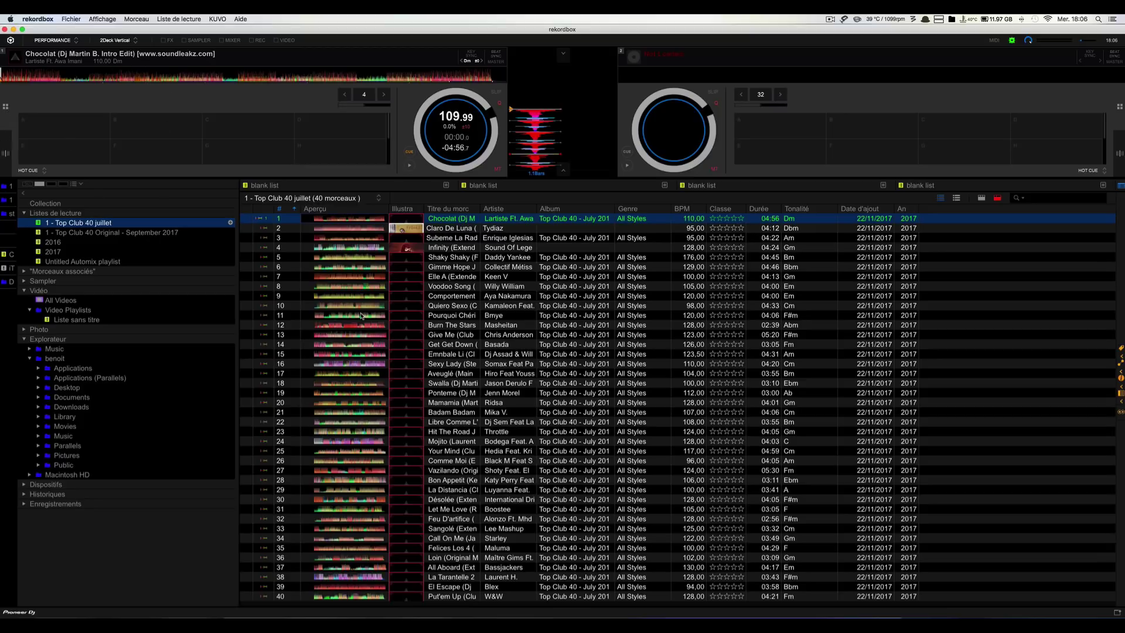
Load Wave Your Flag from the 1 - Top Club 40 Original - September 2017 playlist onto deck 1.
{"action": "left_click", "coordinate": [90, 234]}
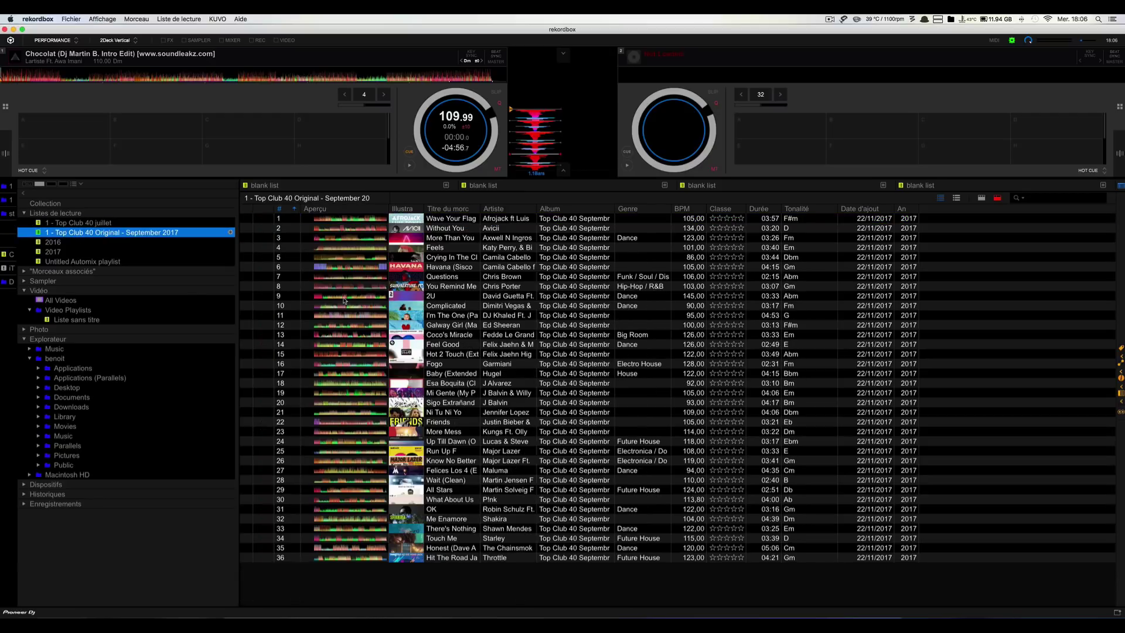
{"action": "left_click_drag", "start_coordinate": [469, 219], "coordinate": [393, 88]}
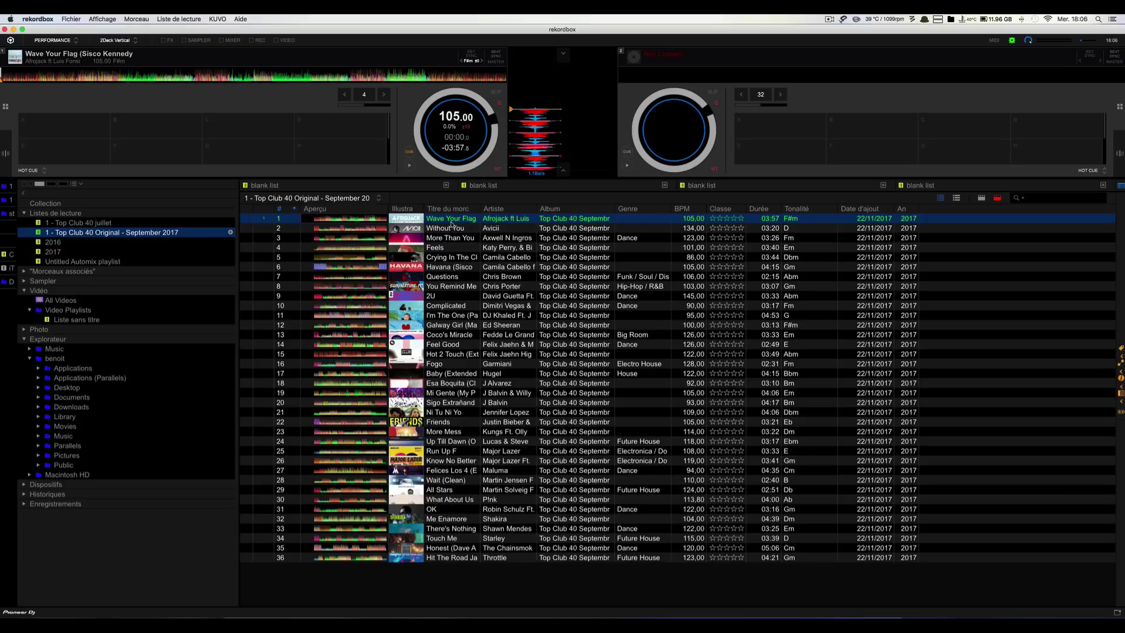
Analyse all tracks of the September 2017 playlist for BPM / Grid, Tonalité and Phrase, keeping the 70-180 BPM range.
{"action": "left_click", "coordinate": [459, 279]}
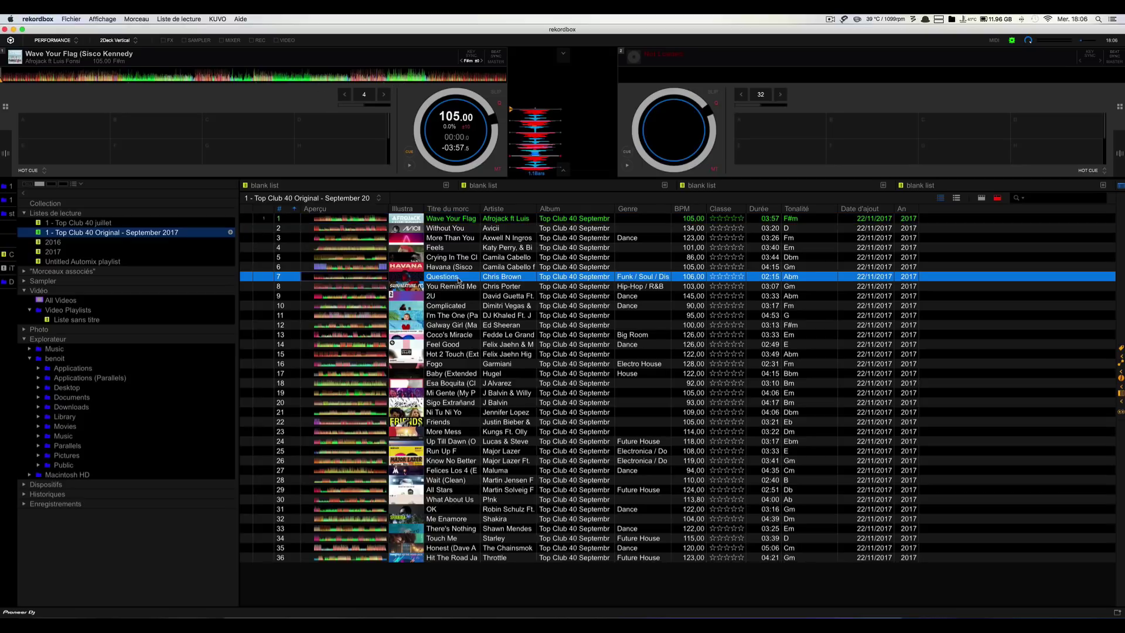
{"action": "key", "text": "super+a"}
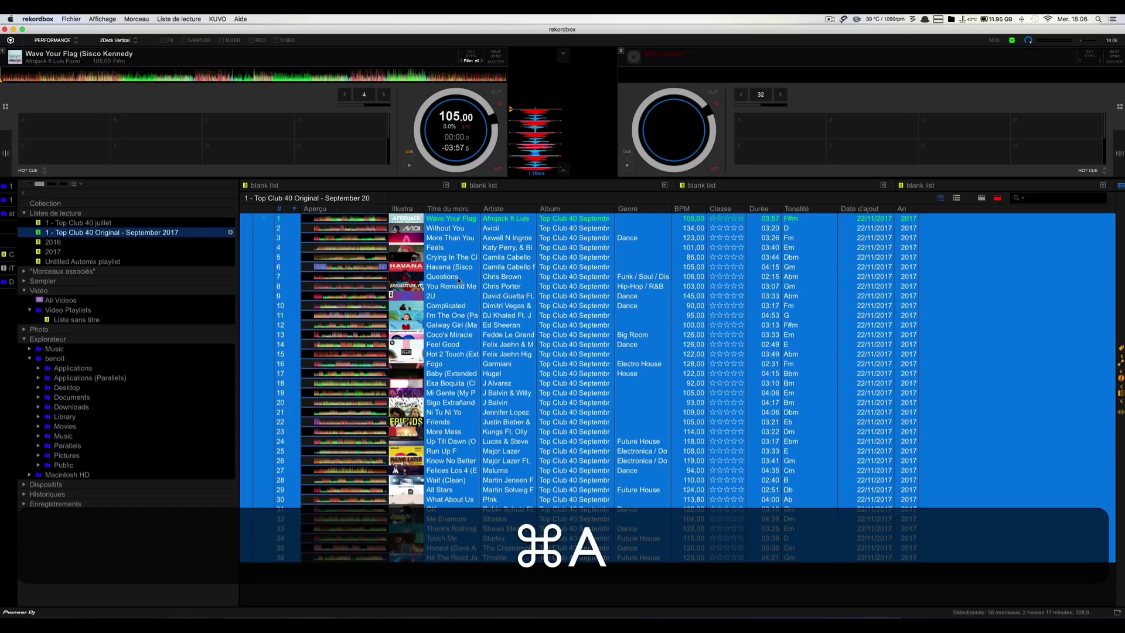
{"action": "right_click", "coordinate": [460, 279]}
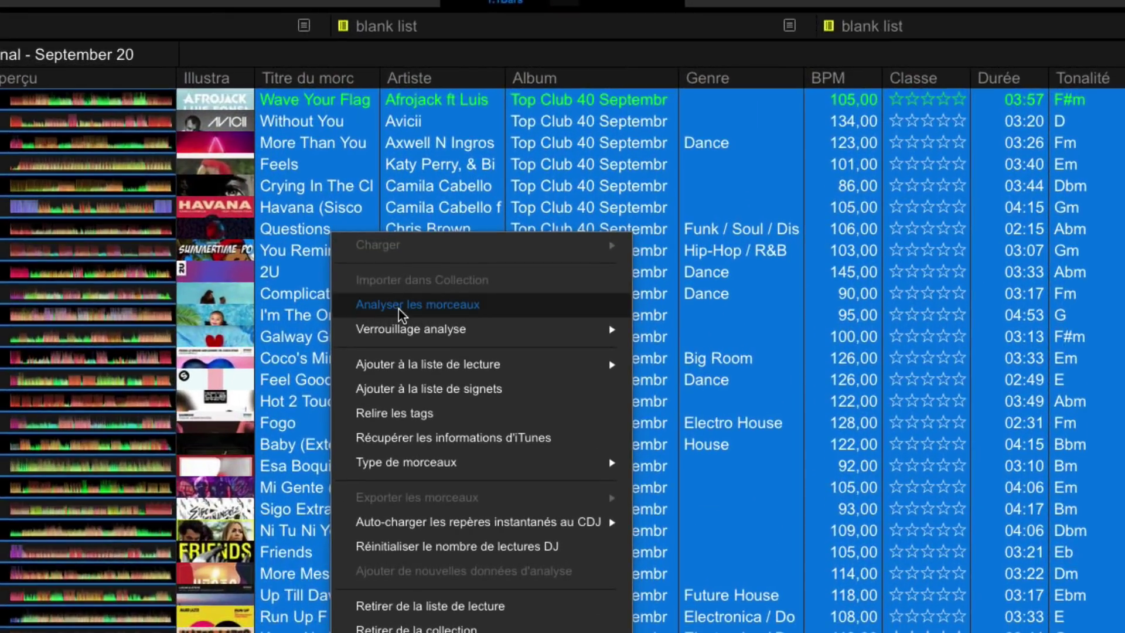
{"action": "left_click", "coordinate": [403, 307]}
{"action": "left_click", "coordinate": [418, 311]}
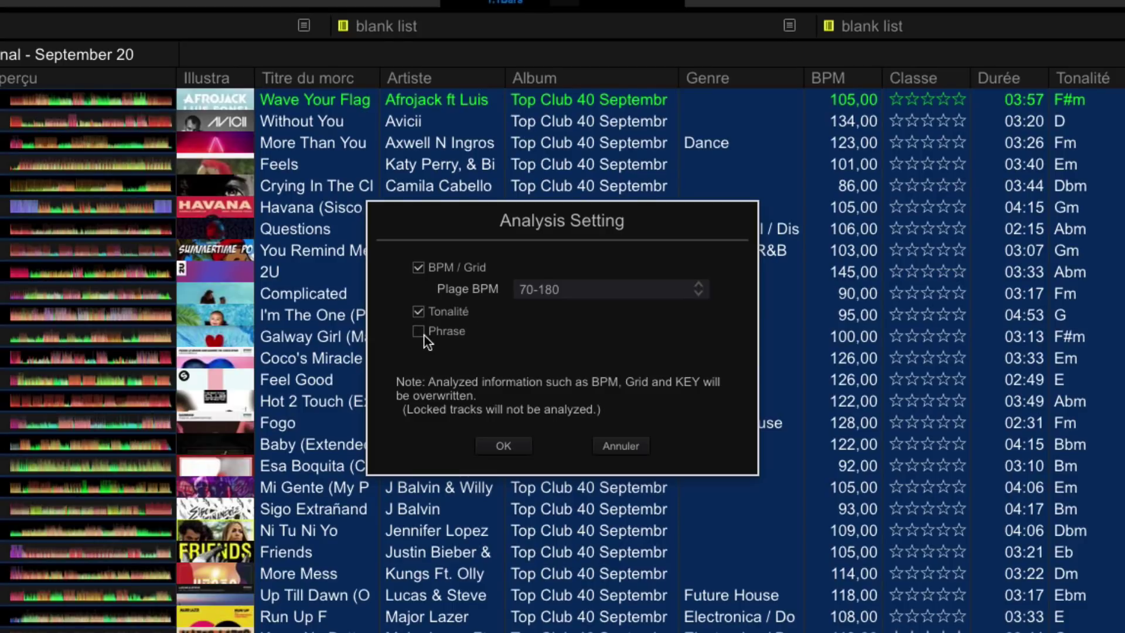
{"action": "left_click", "coordinate": [420, 332]}
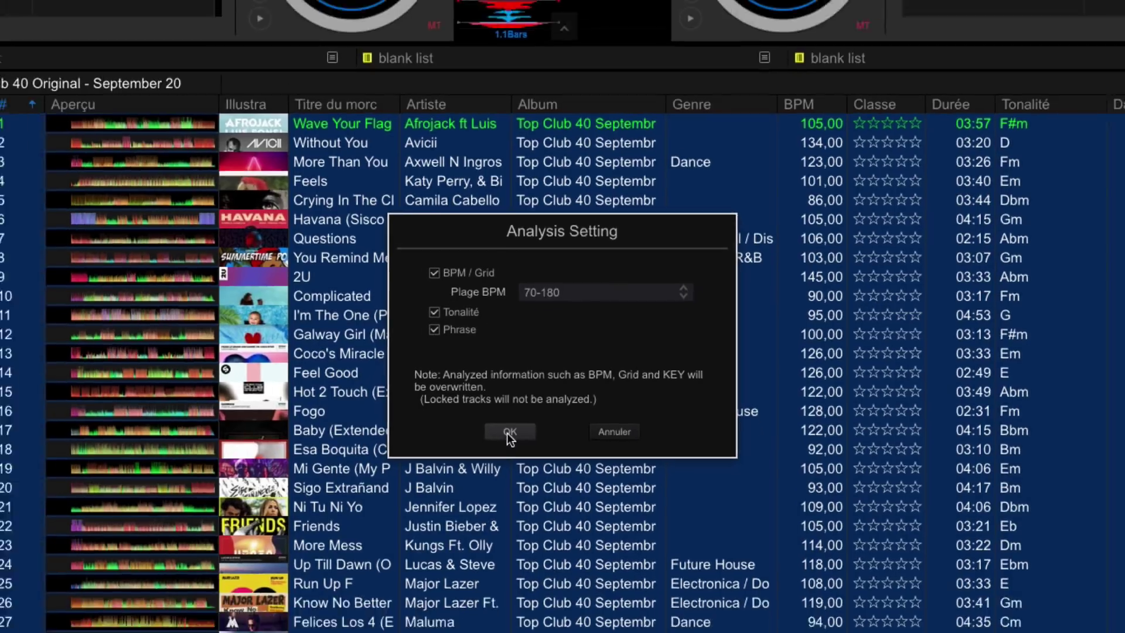
{"action": "left_click", "coordinate": [500, 446]}
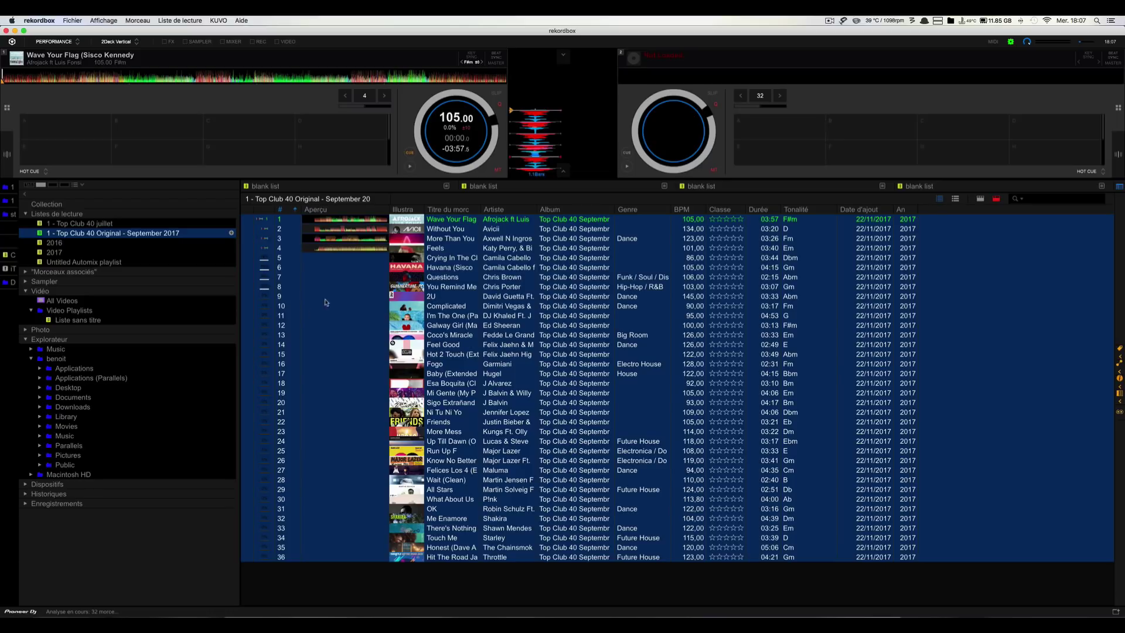
Examine the phrase markers of Wave Your Flag on deck 1, including ENDING 1, and return to the hot cue pads.
{"action": "key", "text": "super+a"}
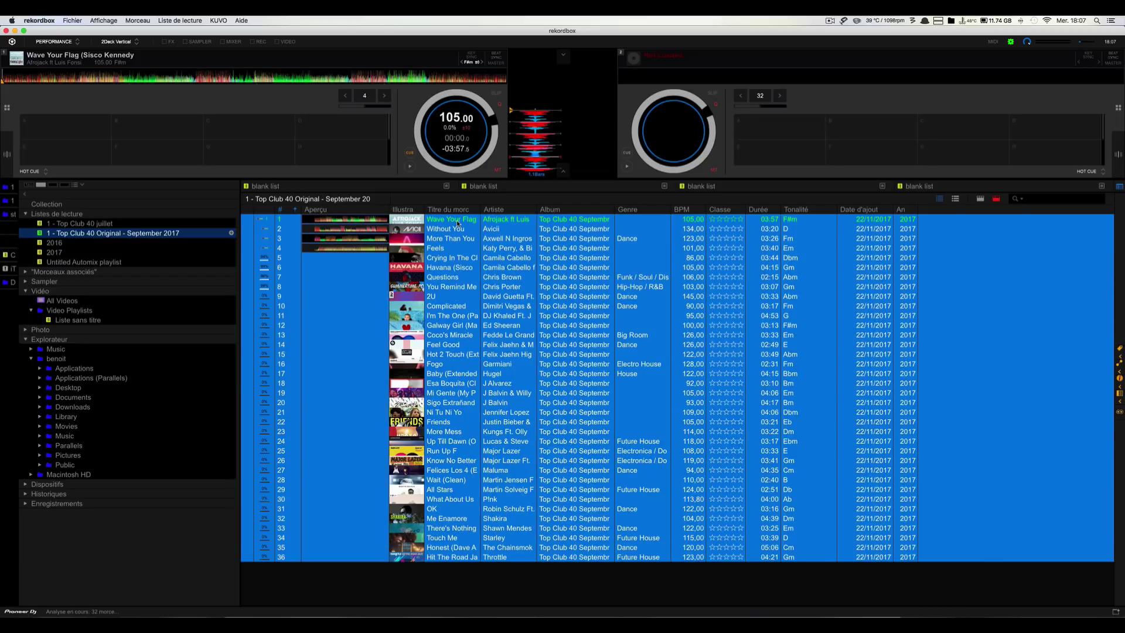
{"action": "left_click", "coordinate": [457, 221]}
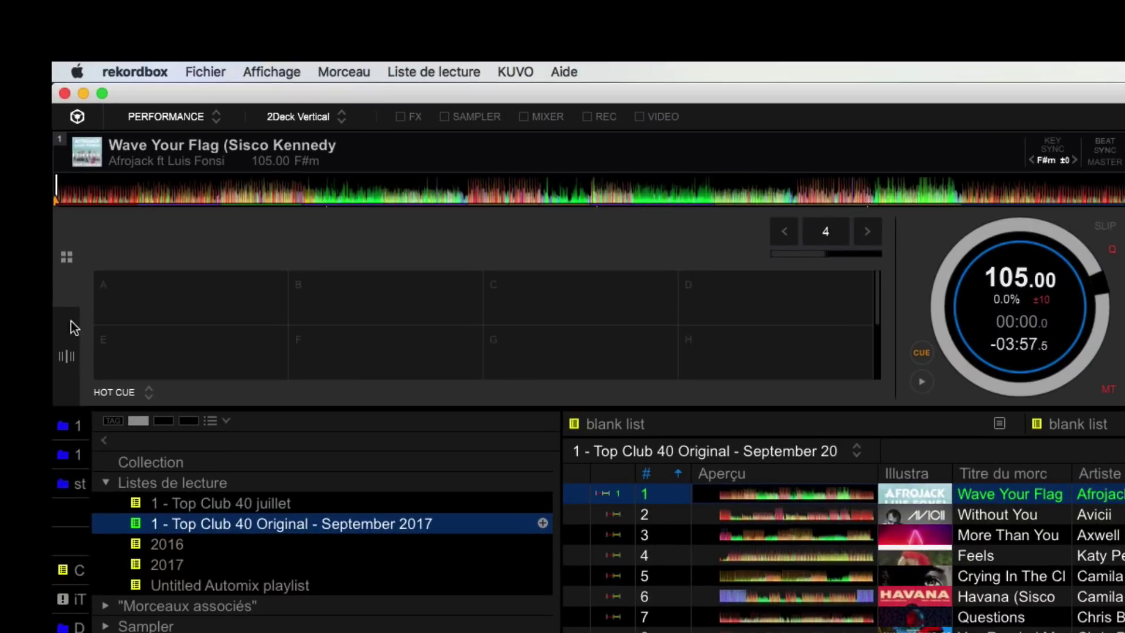
{"action": "left_click", "coordinate": [66, 356]}
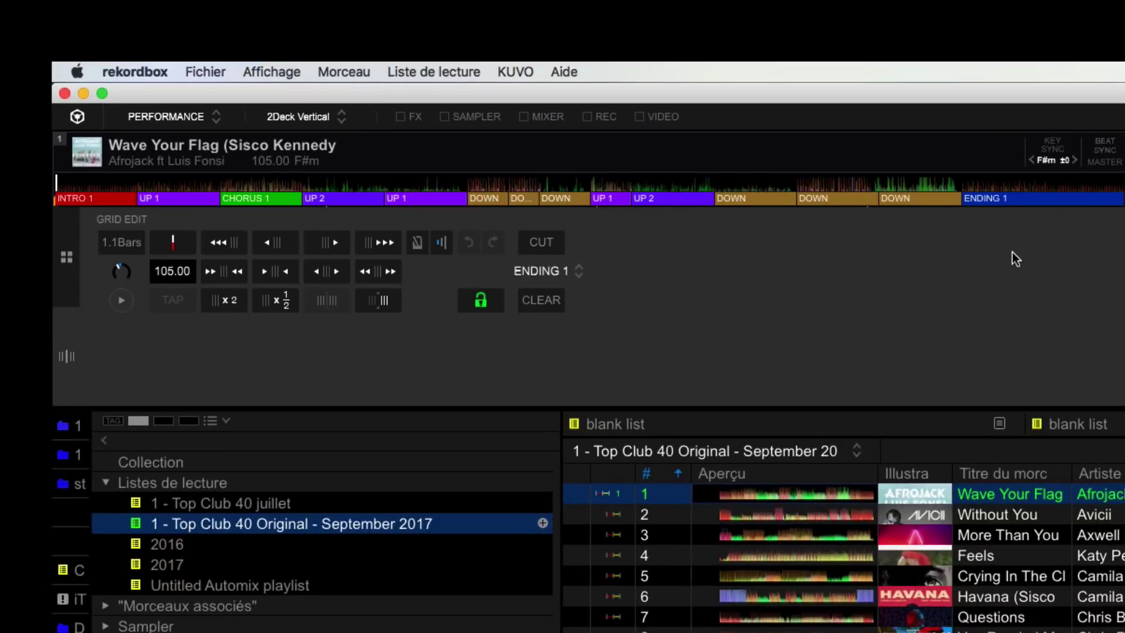
{"action": "left_click", "coordinate": [960, 202]}
{"action": "left_click", "coordinate": [67, 272]}
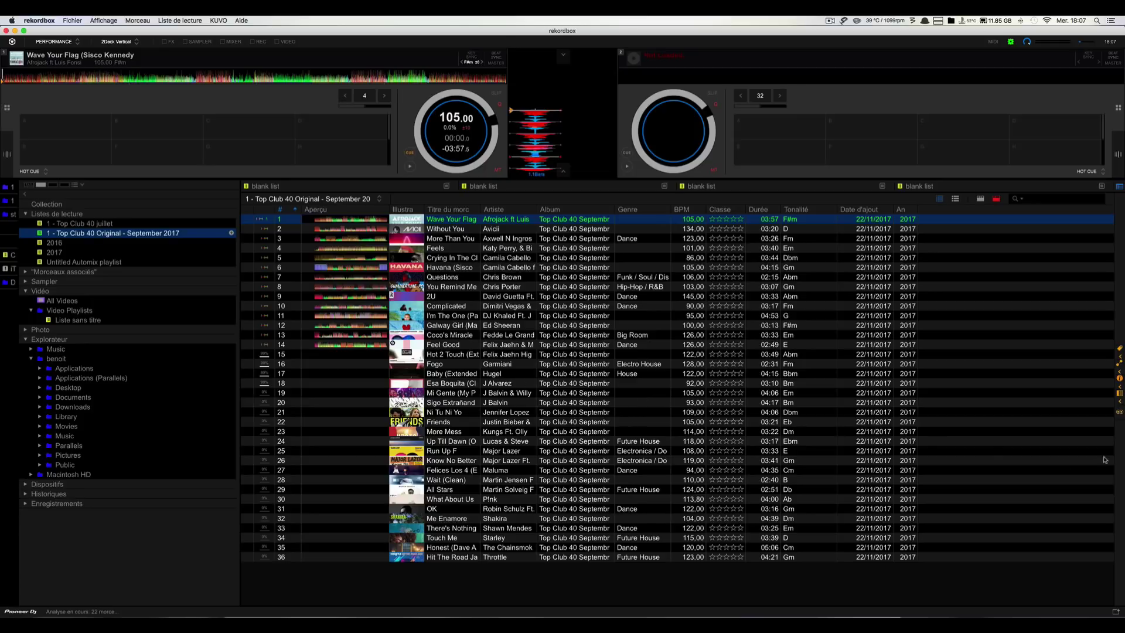
Open the Automix screen and add Shaky Shaky, Elle A, Voodoo Song and Comportement from the 1 - Top Club 40 juillet playlist.
{"action": "left_click", "coordinate": [1119, 413]}
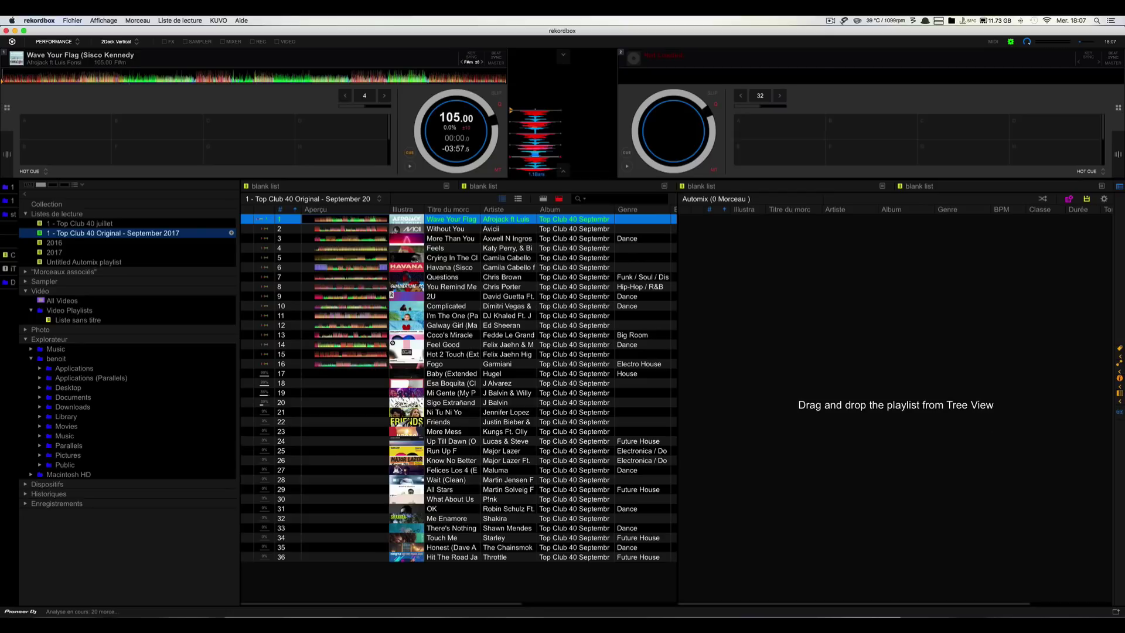
{"action": "left_click", "coordinate": [90, 224]}
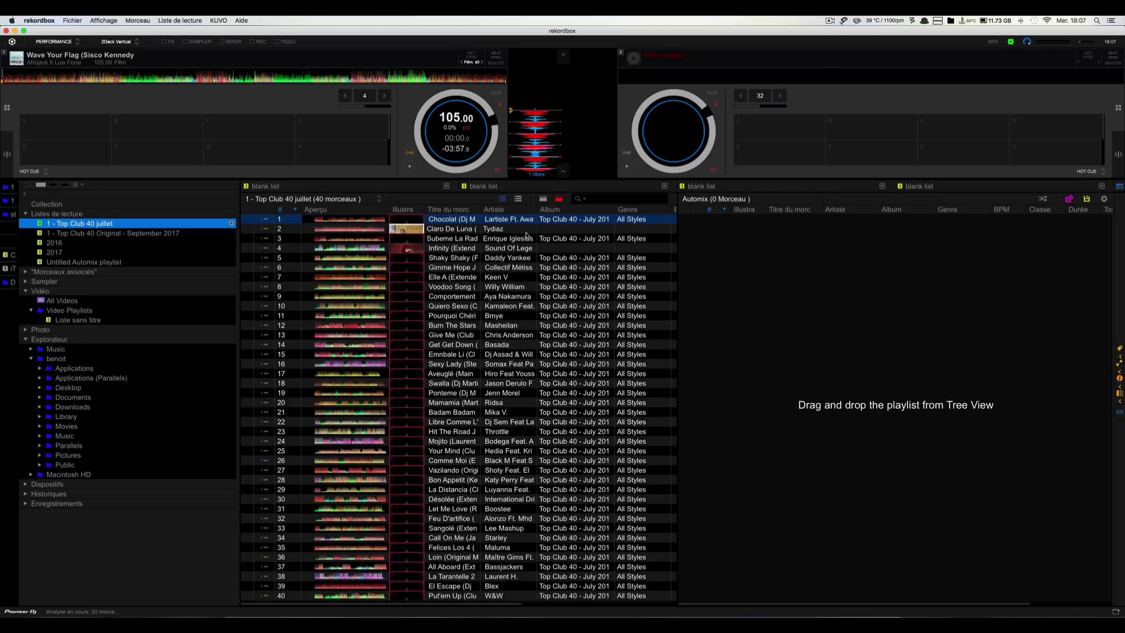
{"action": "left_click_drag", "start_coordinate": [465, 261], "coordinate": [734, 286]}
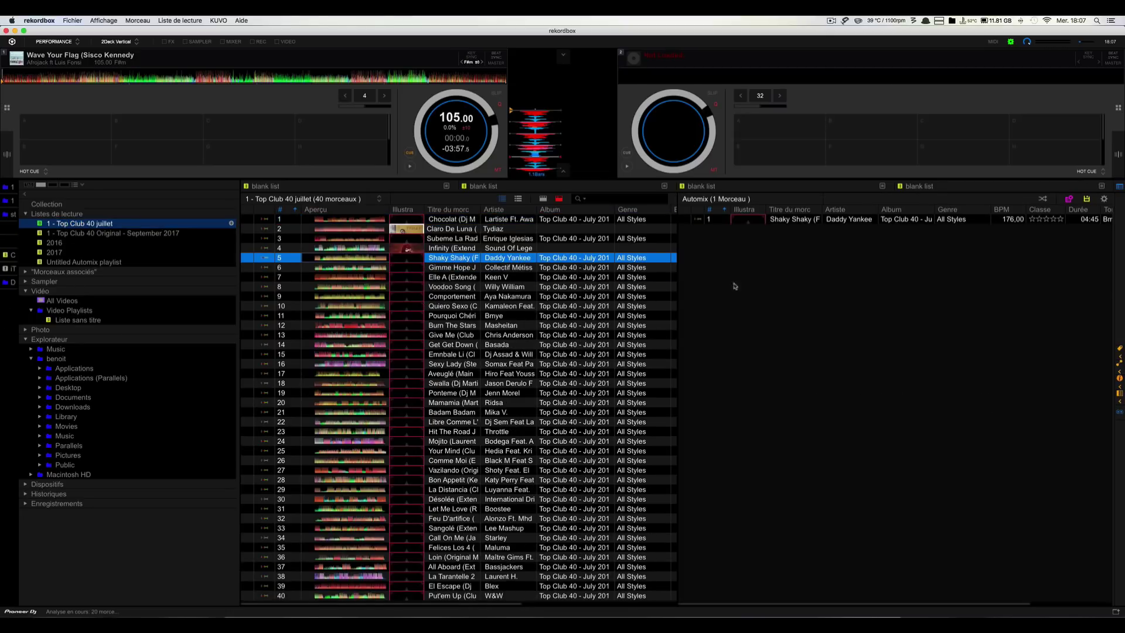
{"action": "left_click_drag", "start_coordinate": [451, 281], "coordinate": [756, 302]}
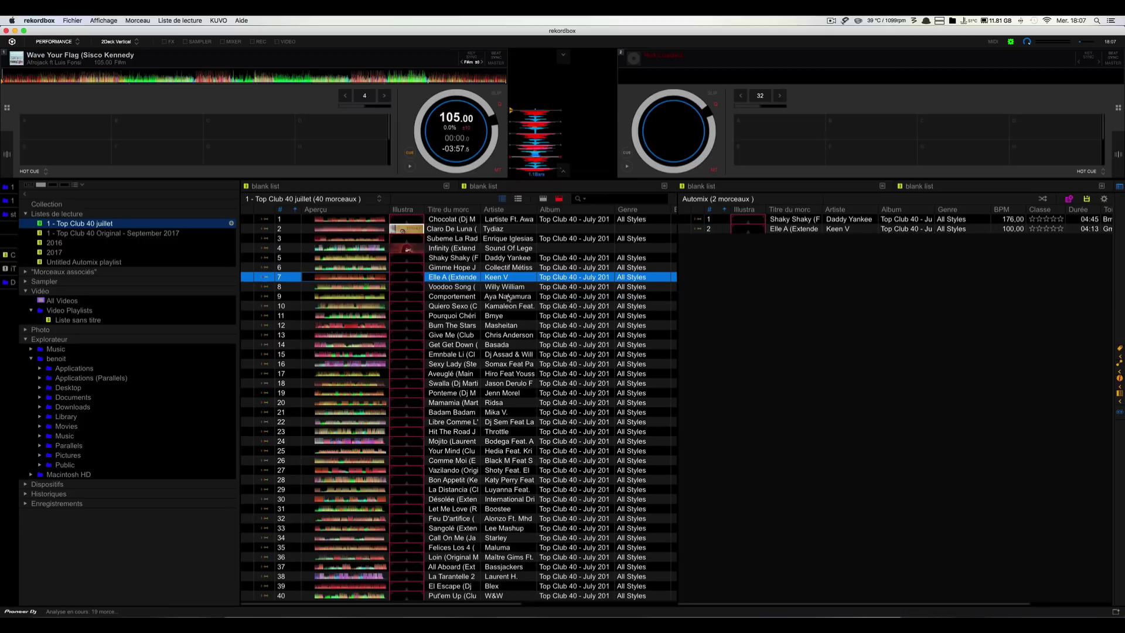
{"action": "left_click_drag", "start_coordinate": [467, 288], "coordinate": [756, 307]}
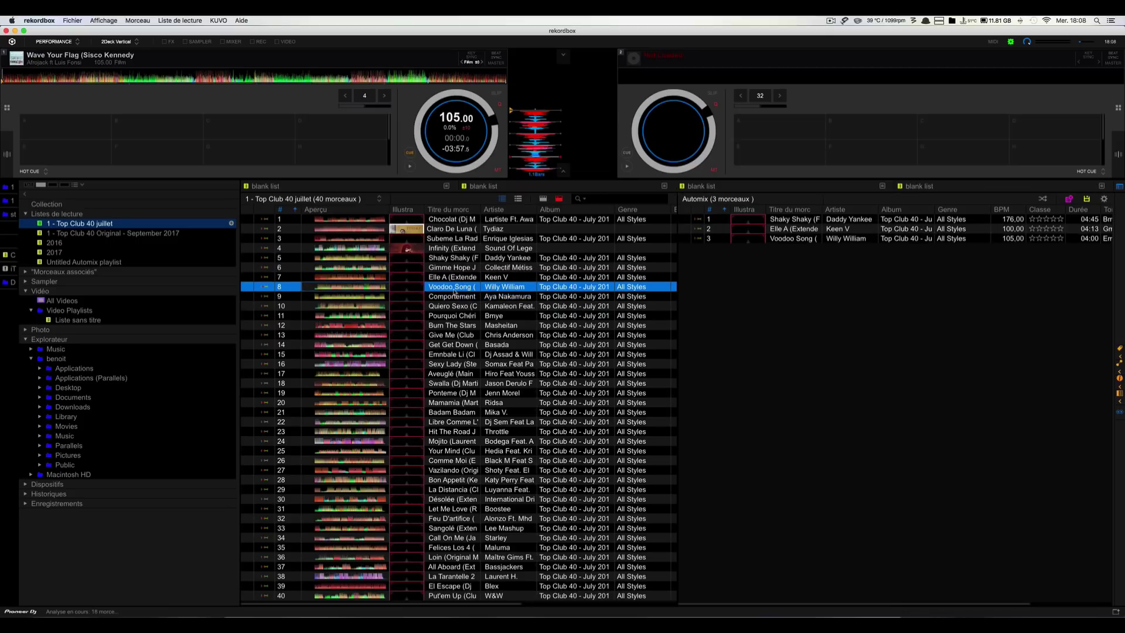
{"action": "left_click_drag", "start_coordinate": [446, 301], "coordinate": [756, 298]}
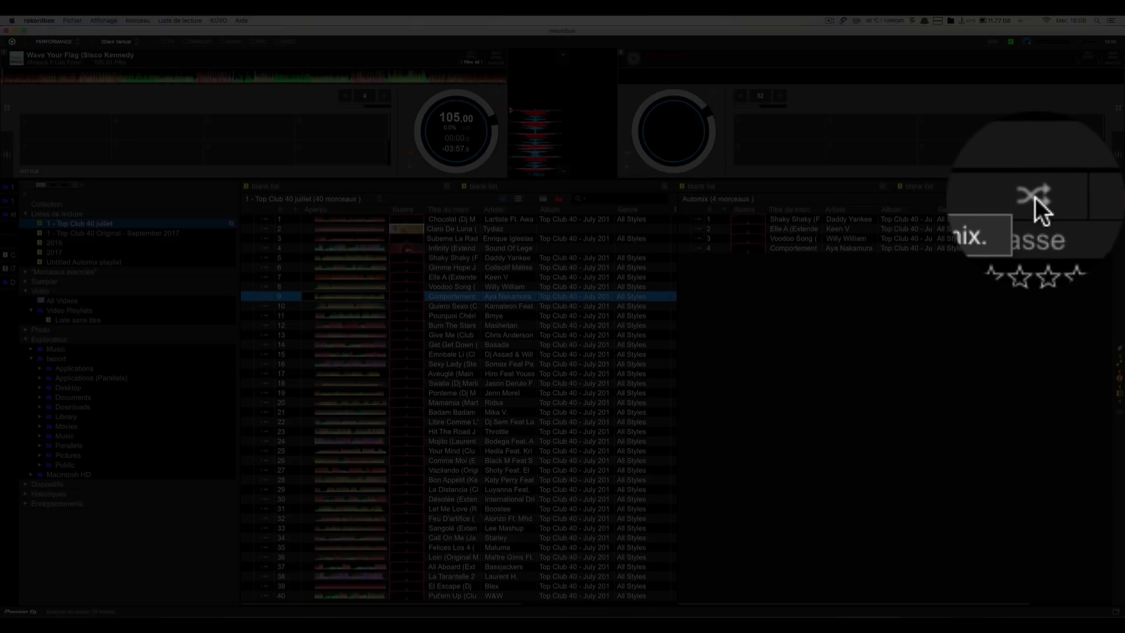
Start Automix with the queued tracks and check deck 1's transition marker against its phrase markers.
{"action": "left_click", "coordinate": [1035, 198]}
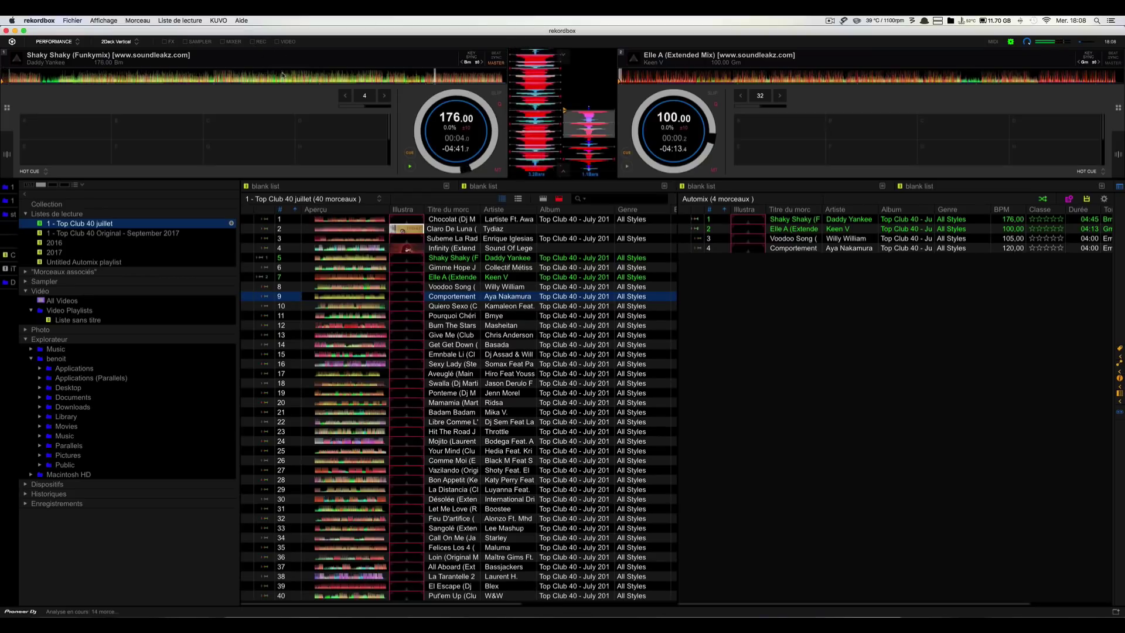
{"action": "mouse_move", "coordinate": [490, 149]}
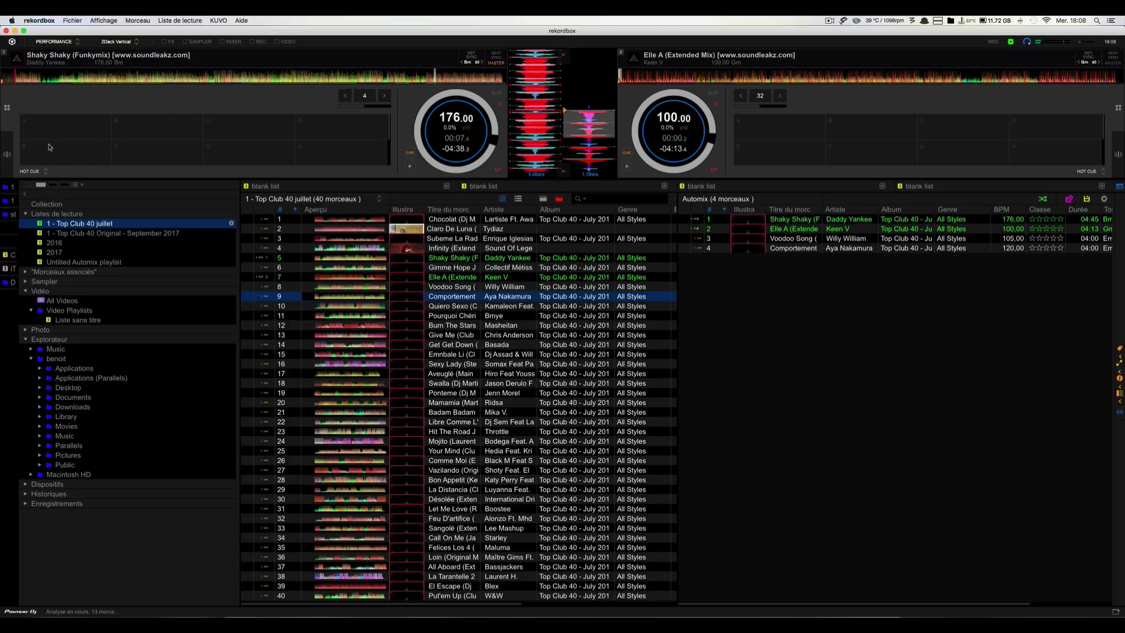
{"action": "left_click", "coordinate": [7, 156]}
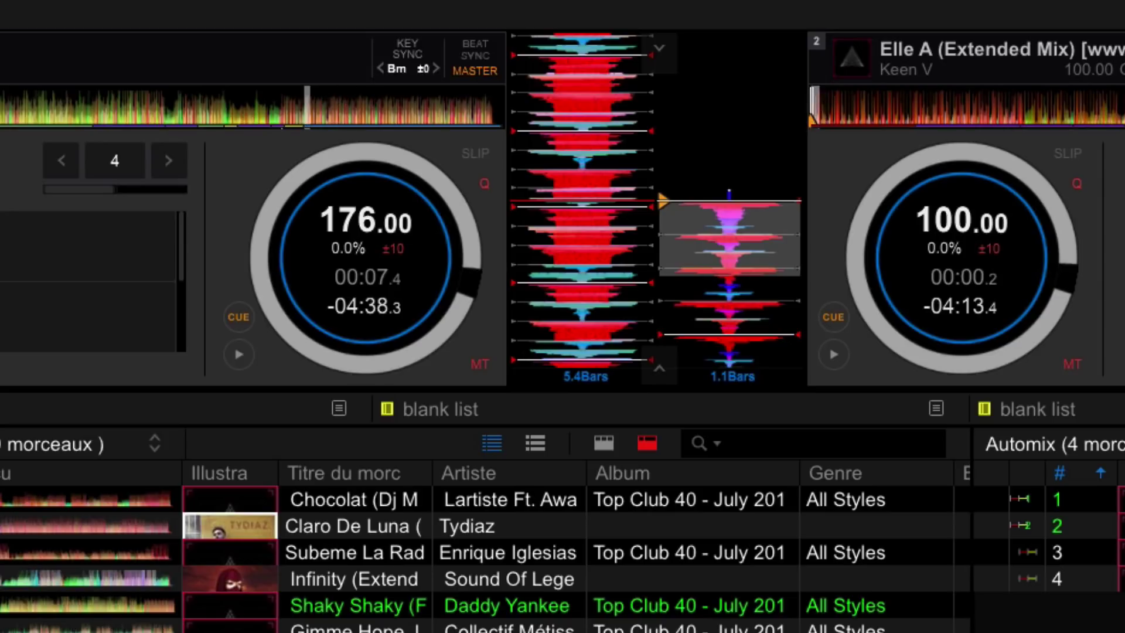
{"action": "left_click", "coordinate": [289, 130]}
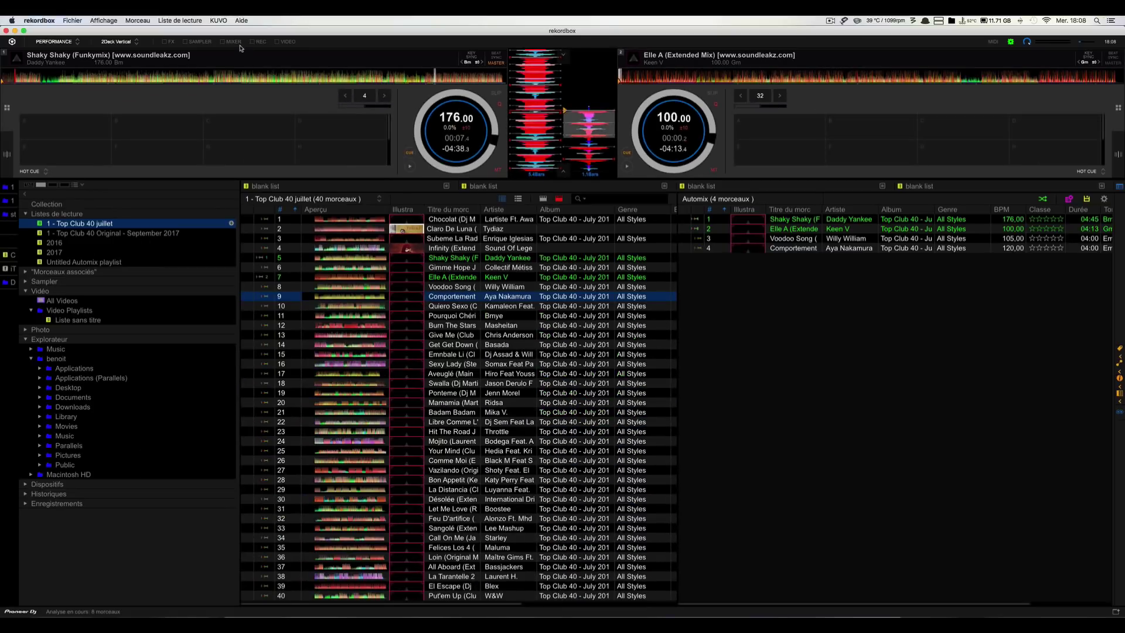
Show the mixer and resume Shaky Shaky on deck 1 from just before its transition marker.
{"action": "left_click", "coordinate": [234, 42]}
{"action": "left_click", "coordinate": [409, 167]}
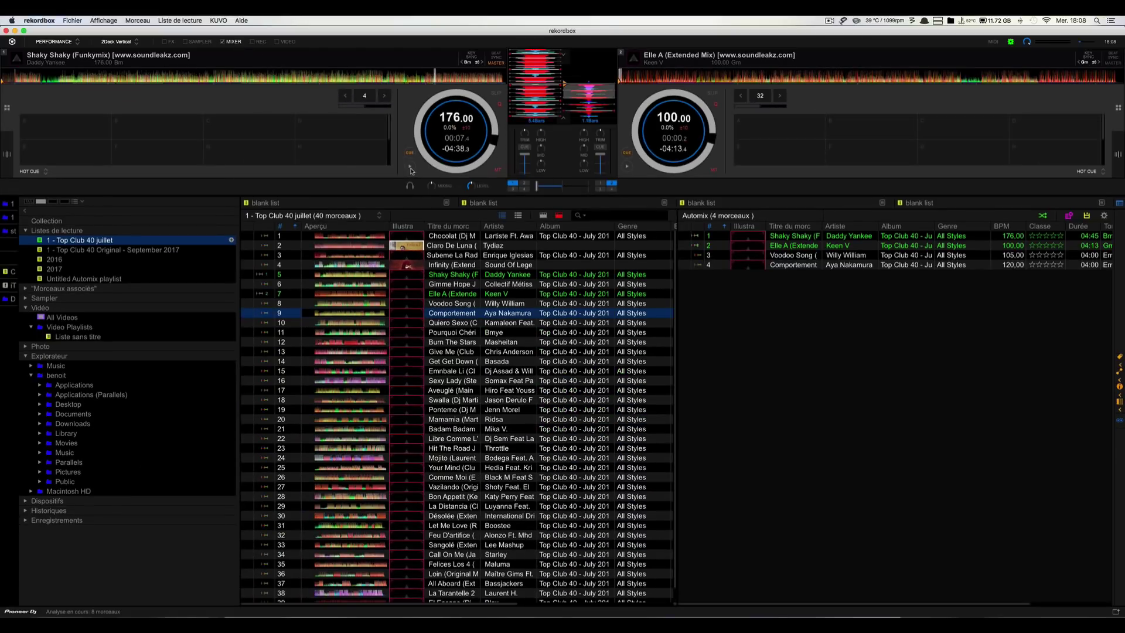
{"action": "left_click", "coordinate": [431, 78]}
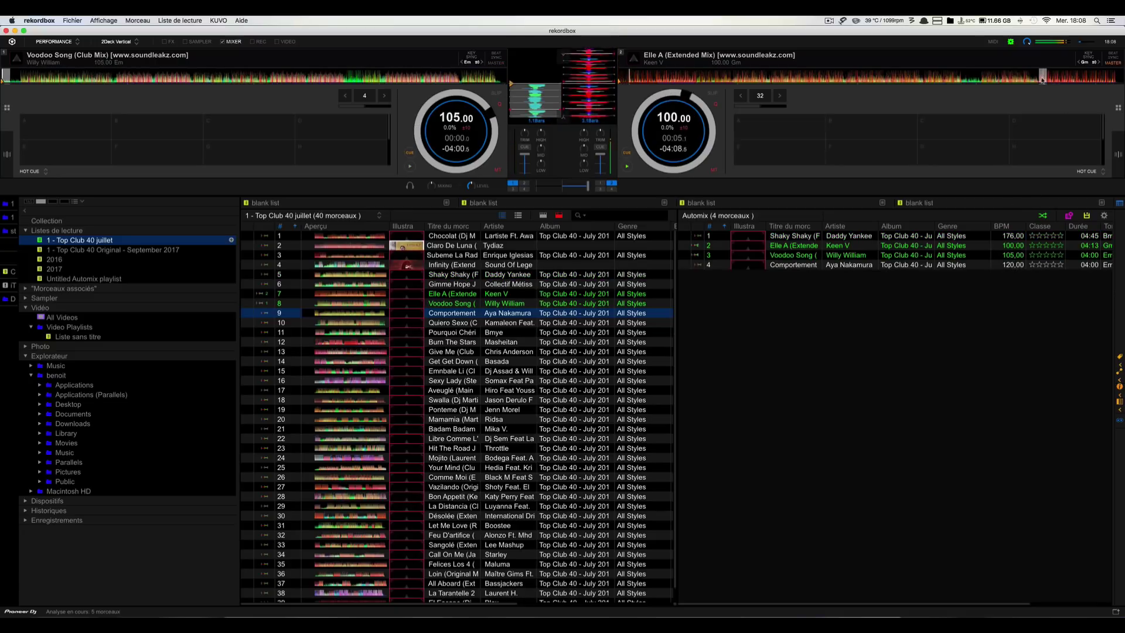
Compare Elle A's transition marker on deck 2 with the start of its ENDING 1 phrase, and return to the hot cue pads.
{"action": "left_click", "coordinate": [1118, 156]}
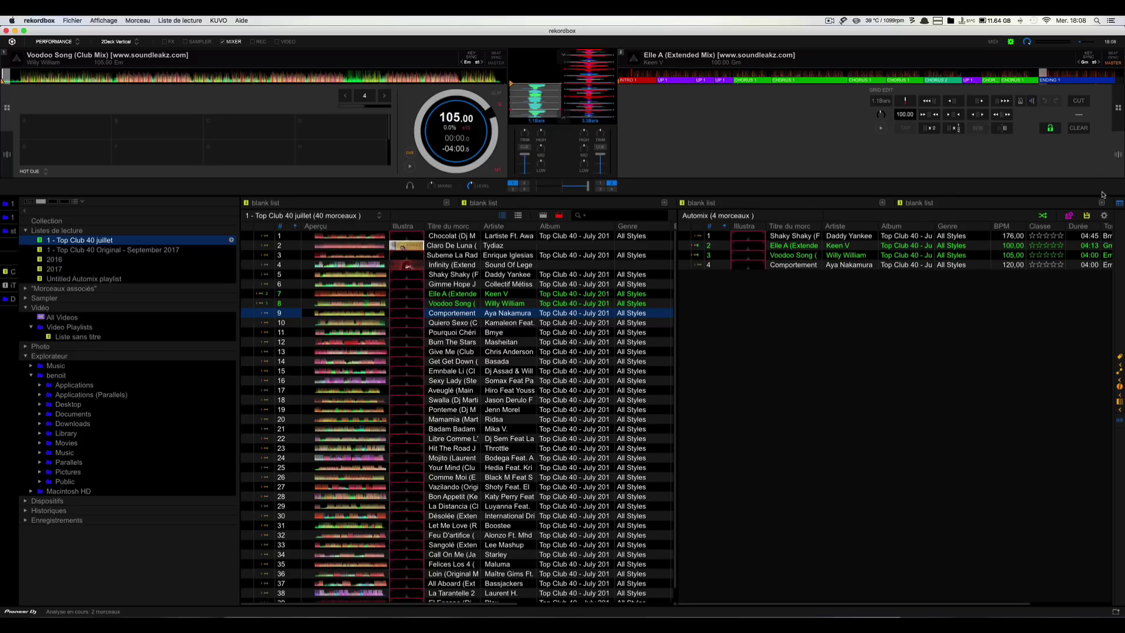
{"action": "left_click", "coordinate": [1117, 106]}
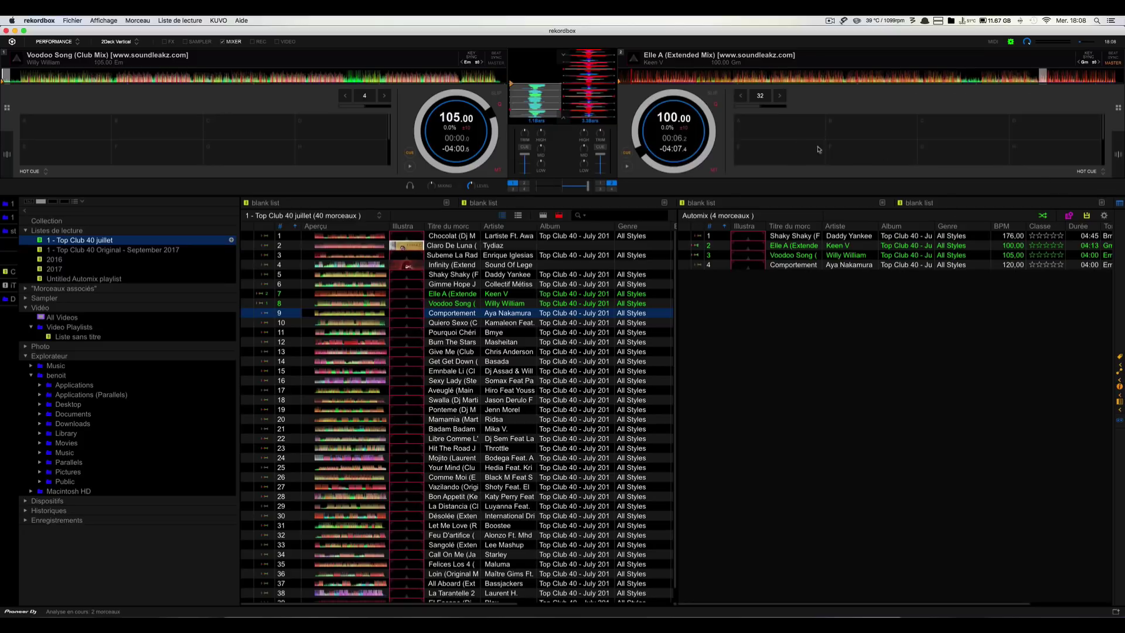
{"action": "left_click", "coordinate": [1118, 151]}
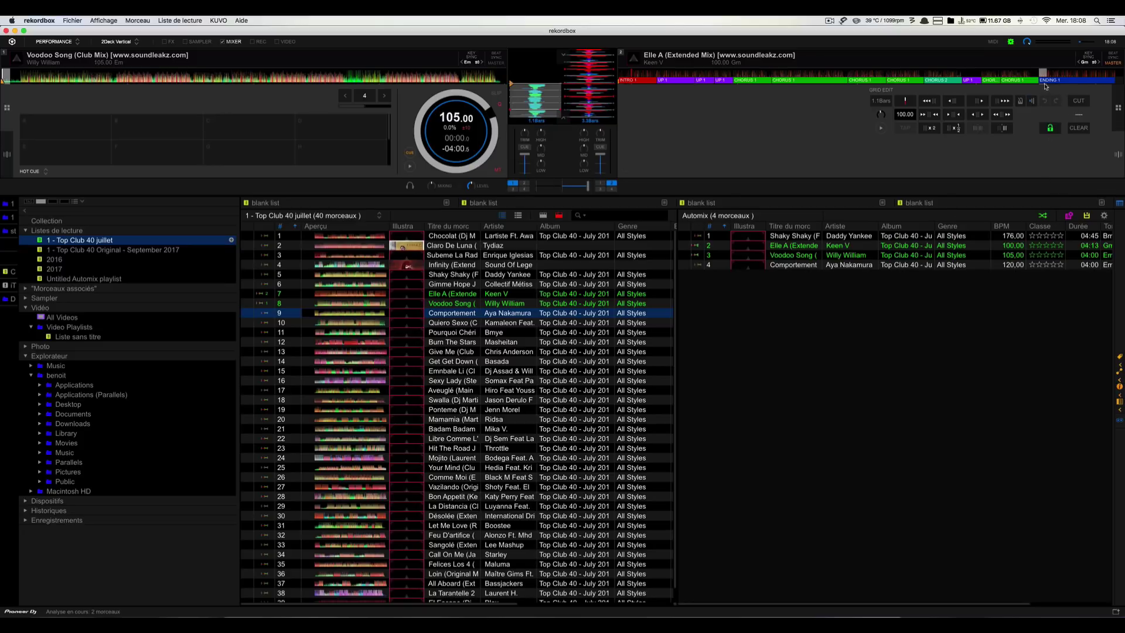
{"action": "left_click_drag", "start_coordinate": [1039, 82], "coordinate": [1060, 82]}
{"action": "left_click", "coordinate": [1073, 133]}
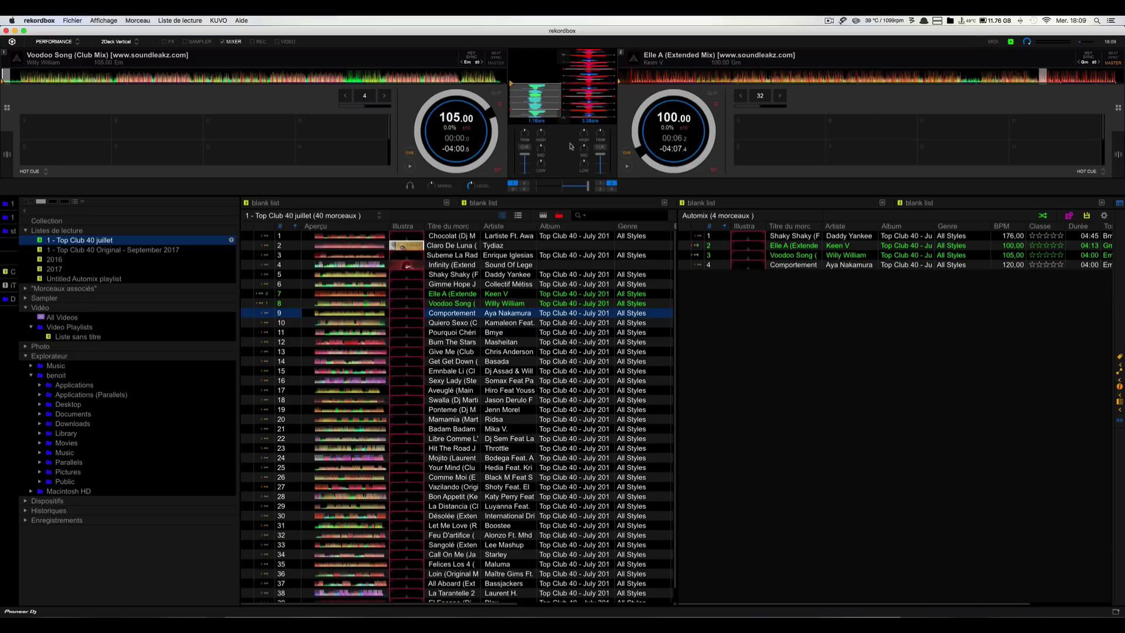